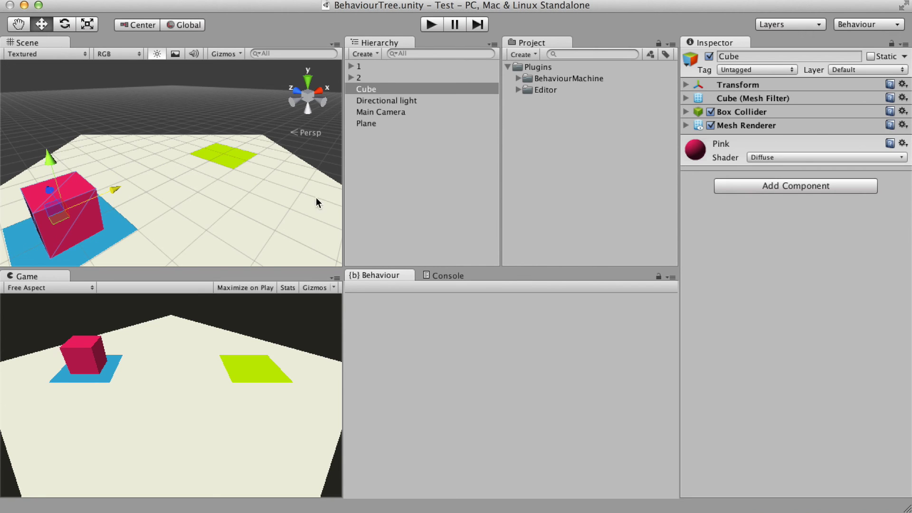
# Bring up the context menu in the Cube's Behaviour panel for adding a BehaviourMachine parent.
pyautogui.rightClick(386, 311)
# Add a BehaviourTree to the Cube and delete its OnEnable state.
pyautogui.moveTo(442, 319)
pyautogui.moveTo(553, 317)
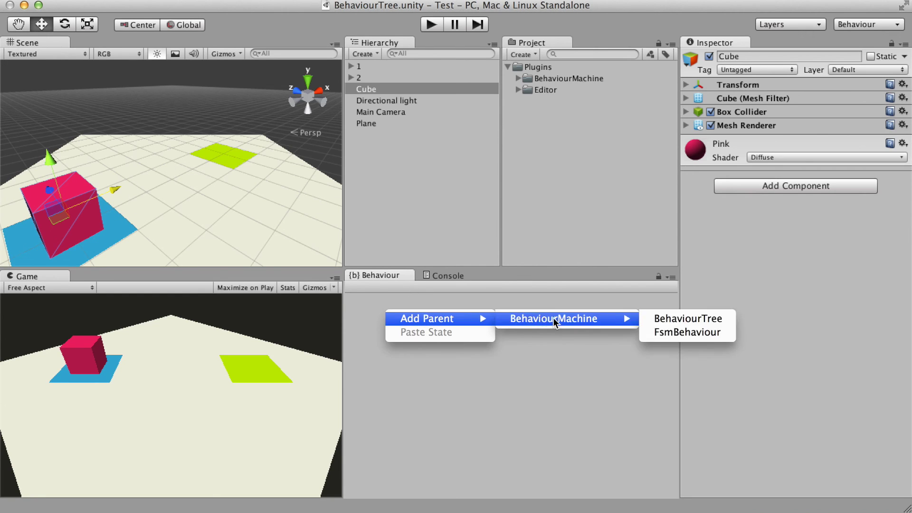
pyautogui.click(685, 319)
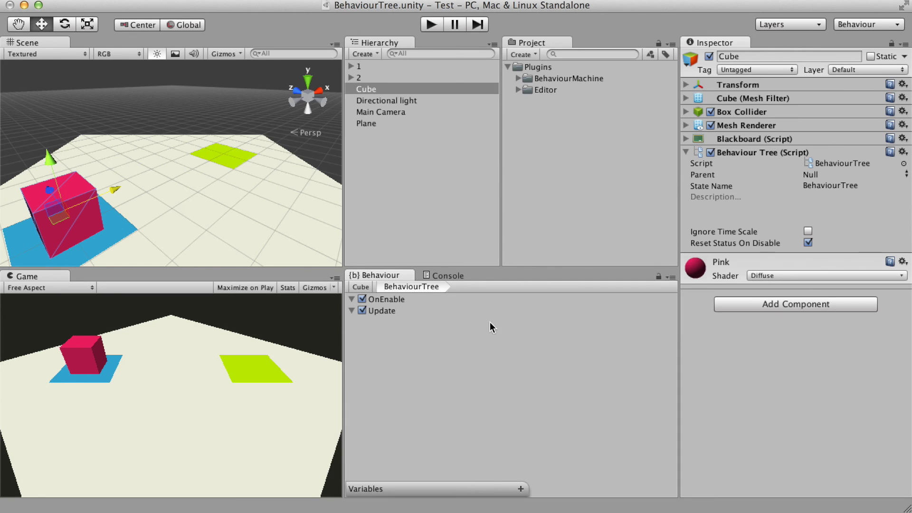
pyautogui.click(394, 303)
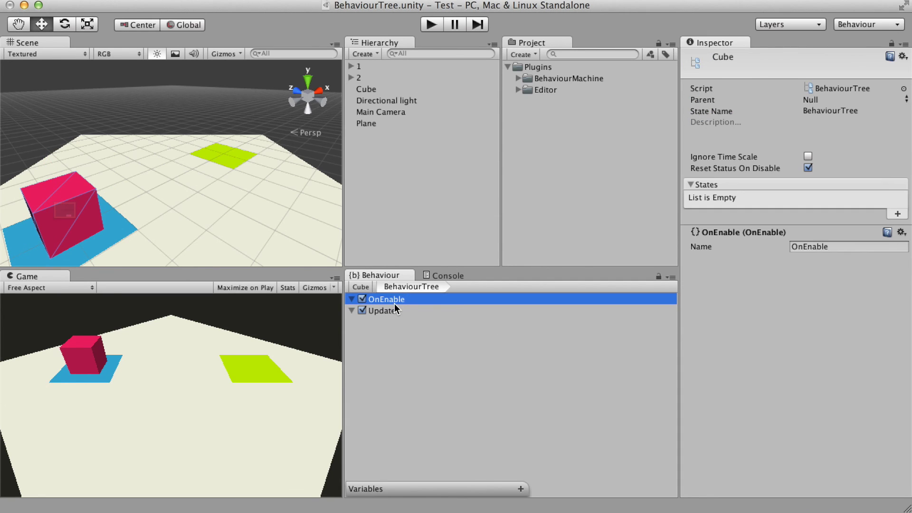
pyautogui.press('Delete')
# Add a MoveTo node under Update with Time 3 and a constant Desired Position, then play-test it.
pyautogui.rightClick(400, 301)
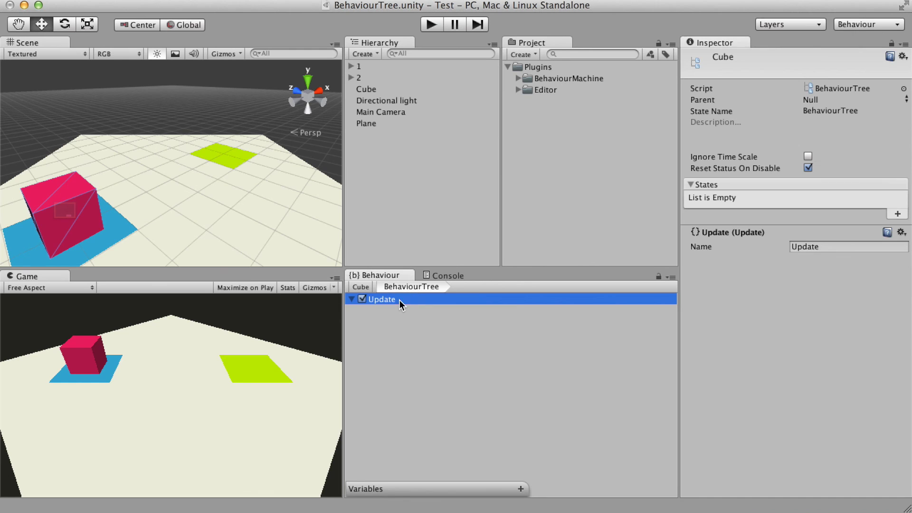
pyautogui.moveTo(476, 306)
pyautogui.moveTo(538, 315)
pyautogui.moveTo(675, 498)
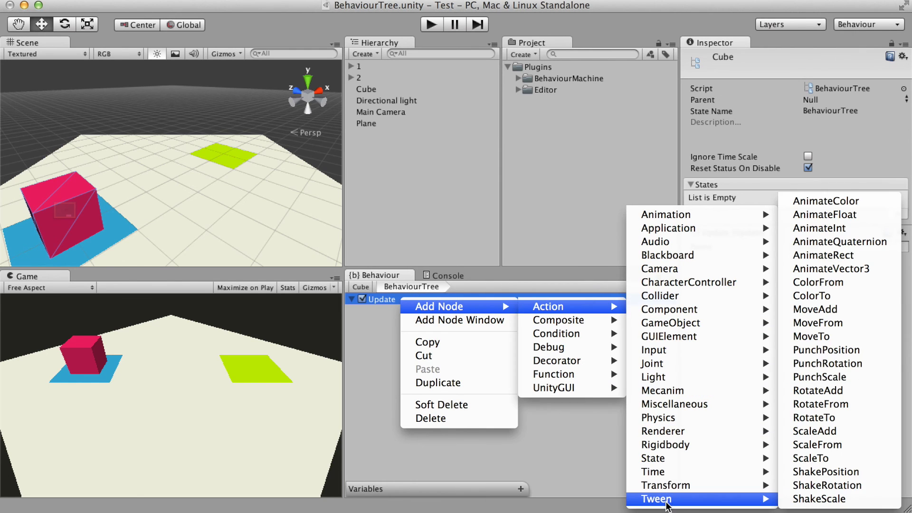
pyautogui.click(863, 336)
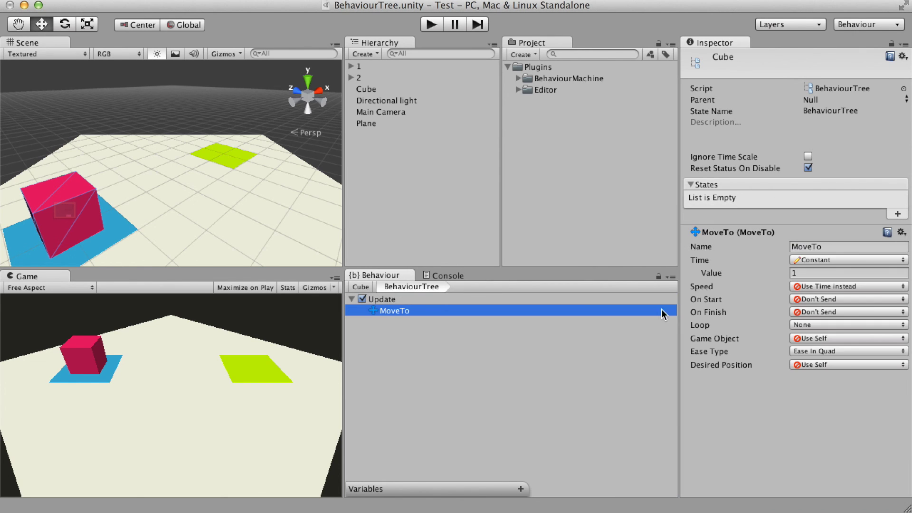
pyautogui.click(814, 278)
pyautogui.write('3')
pyautogui.click(835, 364)
pyautogui.click(832, 378)
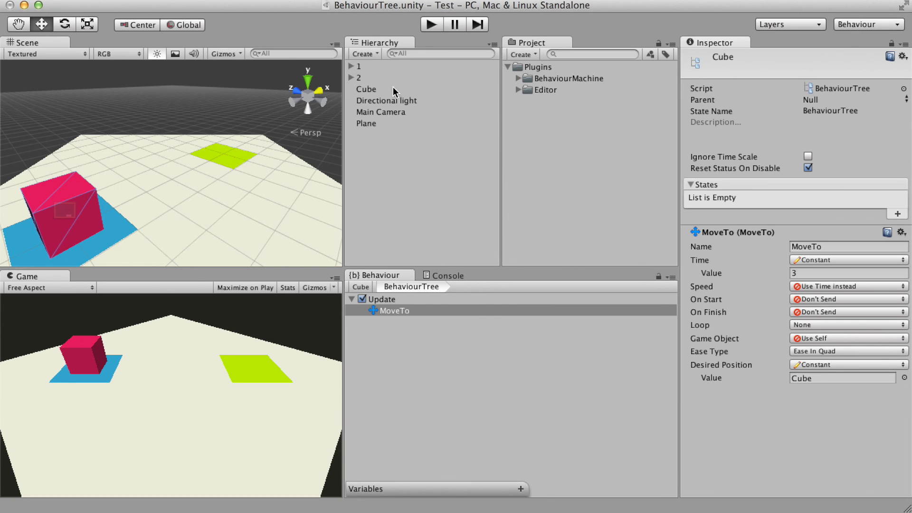
pyautogui.click(410, 354)
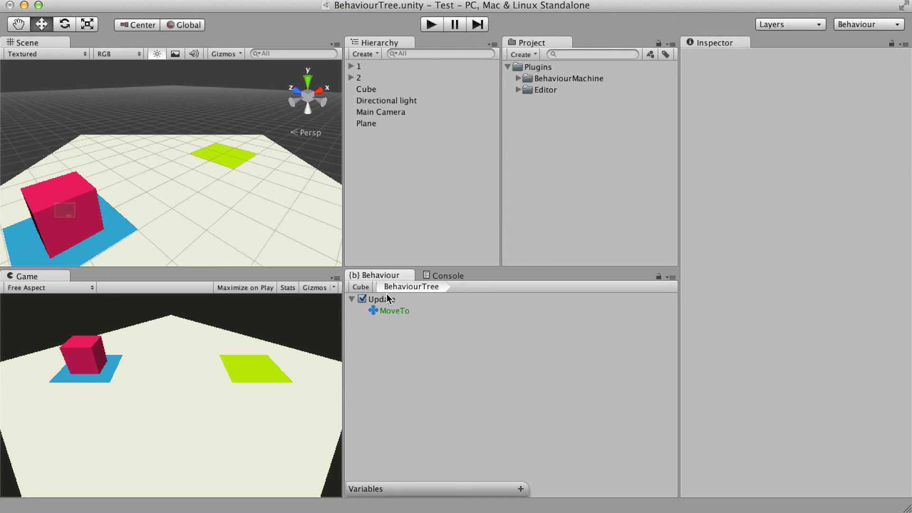
pyautogui.click(428, 22)
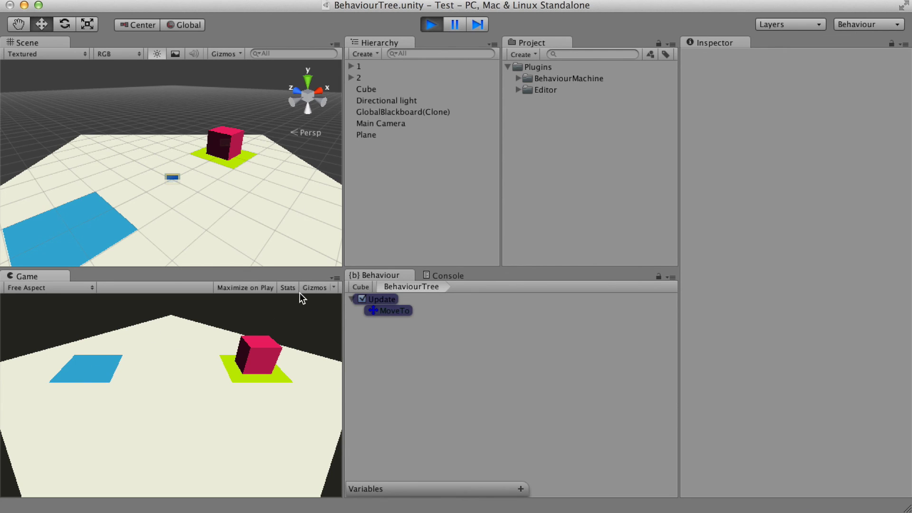
pyautogui.click(431, 23)
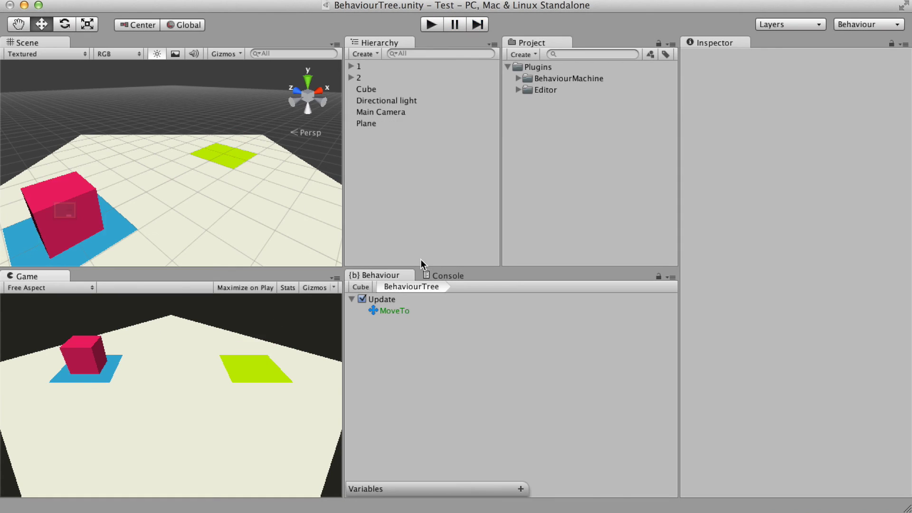
pyautogui.click(389, 301)
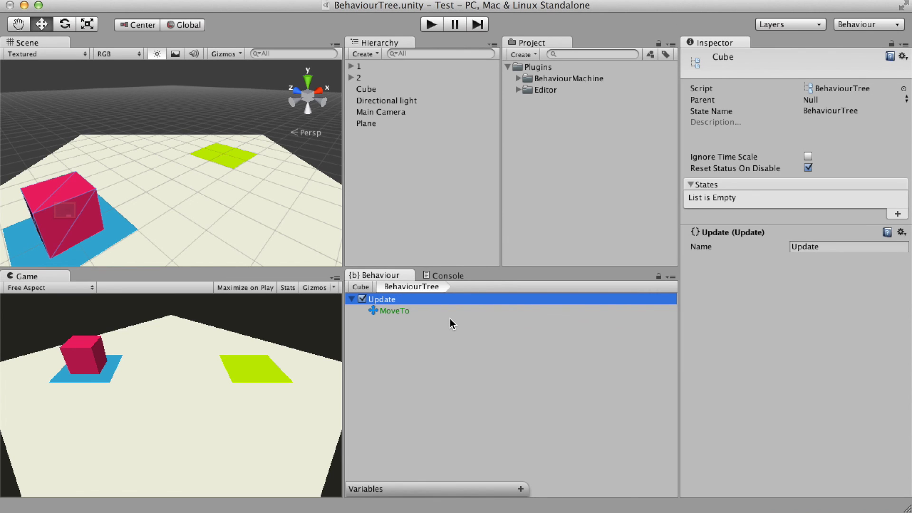
pyautogui.rightClick(383, 301)
pyautogui.moveTo(436, 310)
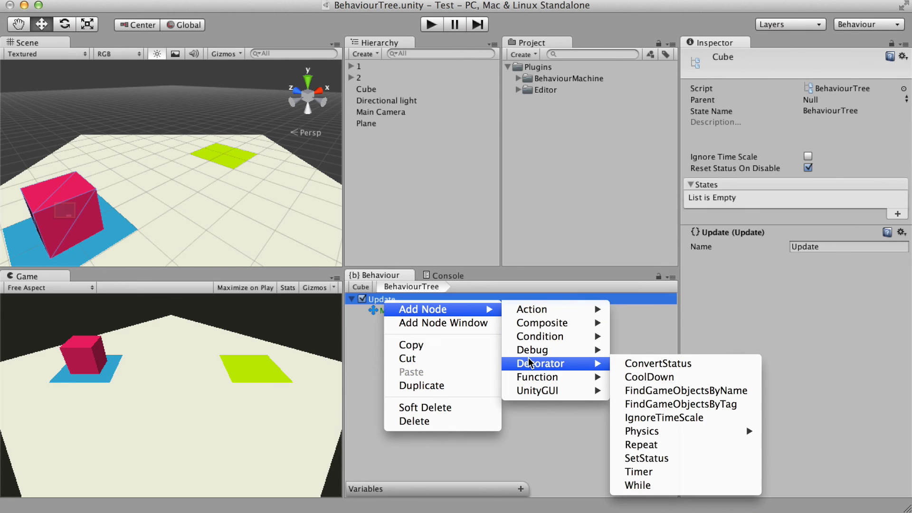
pyautogui.moveTo(524, 377)
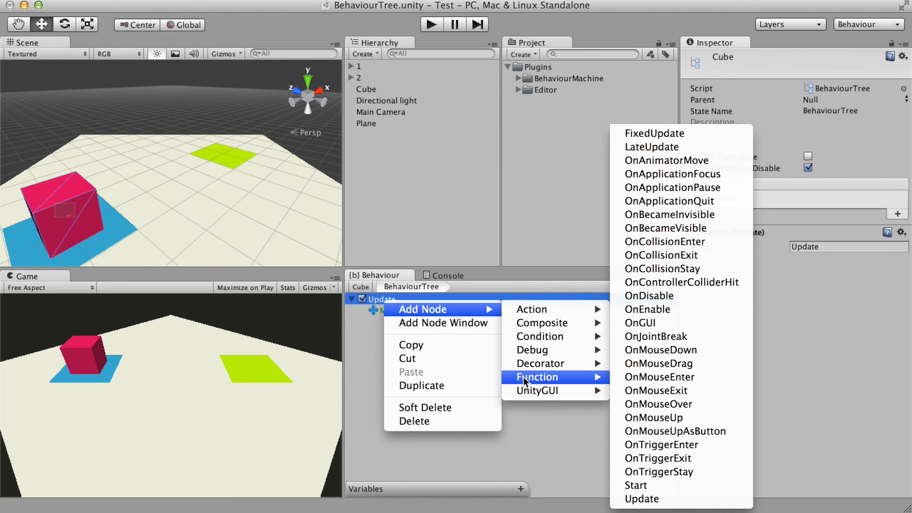
pyautogui.moveTo(535, 326)
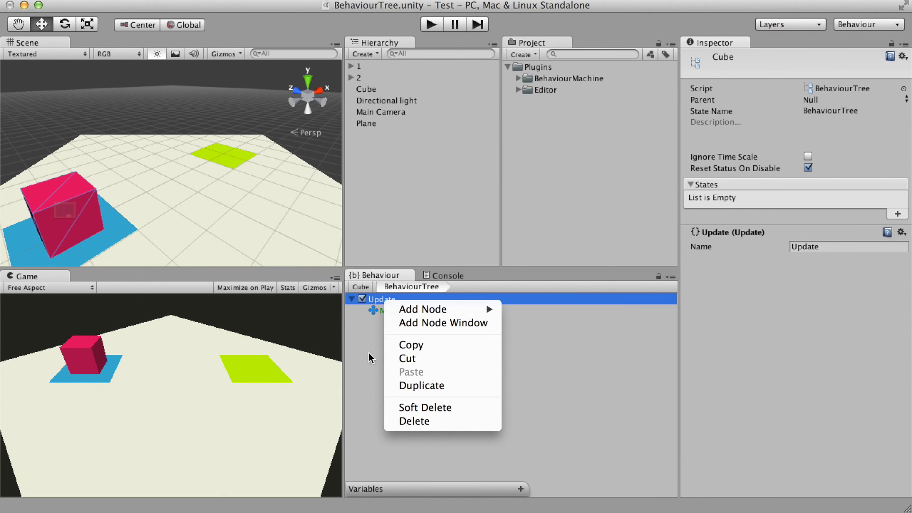
pyautogui.click(352, 359)
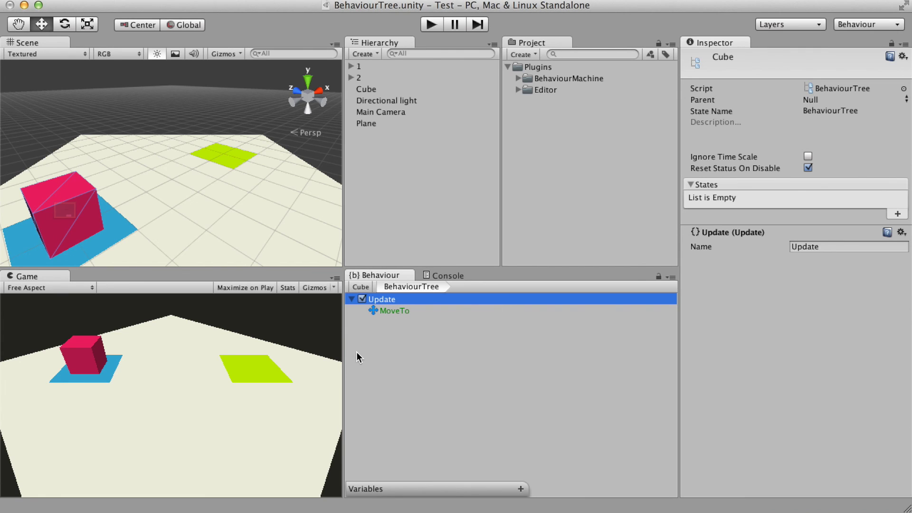
pyautogui.click(388, 310)
pyautogui.click(387, 300)
pyautogui.click(387, 311)
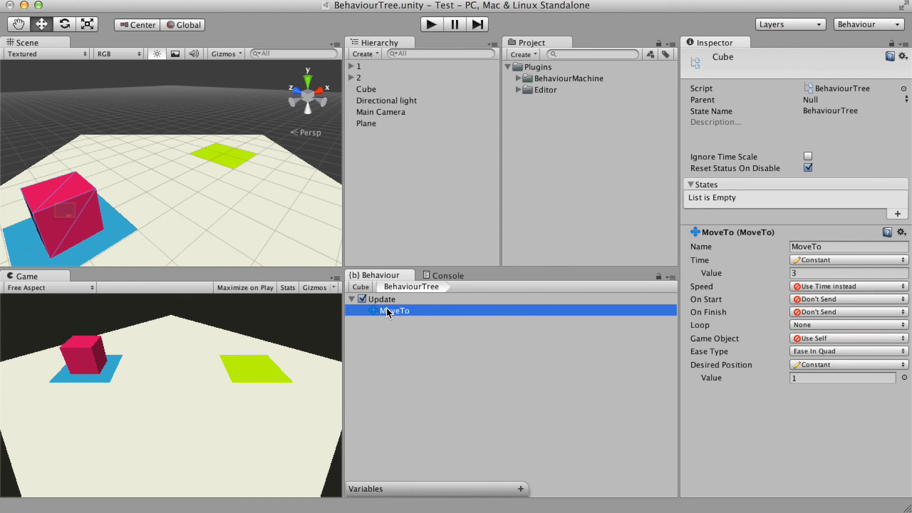
# Add a Sequence node under Update and nest the MoveTo node inside it.
pyautogui.rightClick(389, 299)
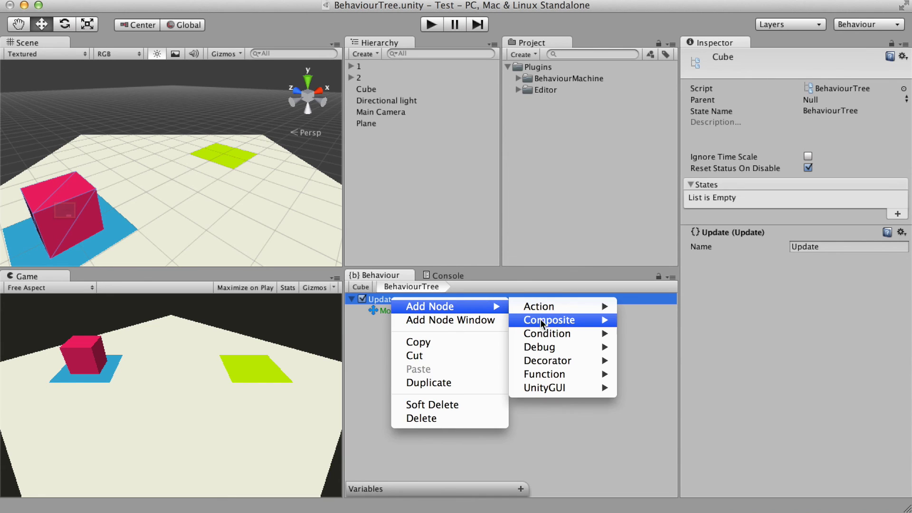
pyautogui.moveTo(546, 319)
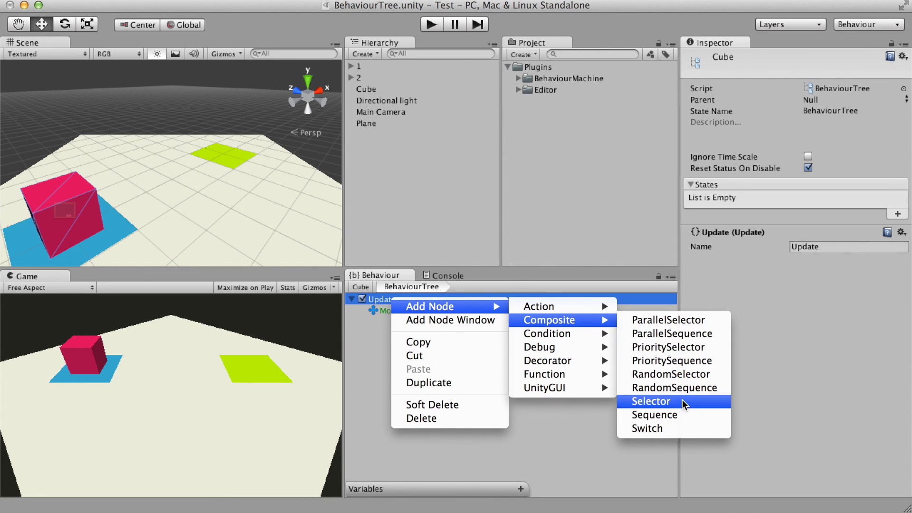
pyautogui.click(680, 417)
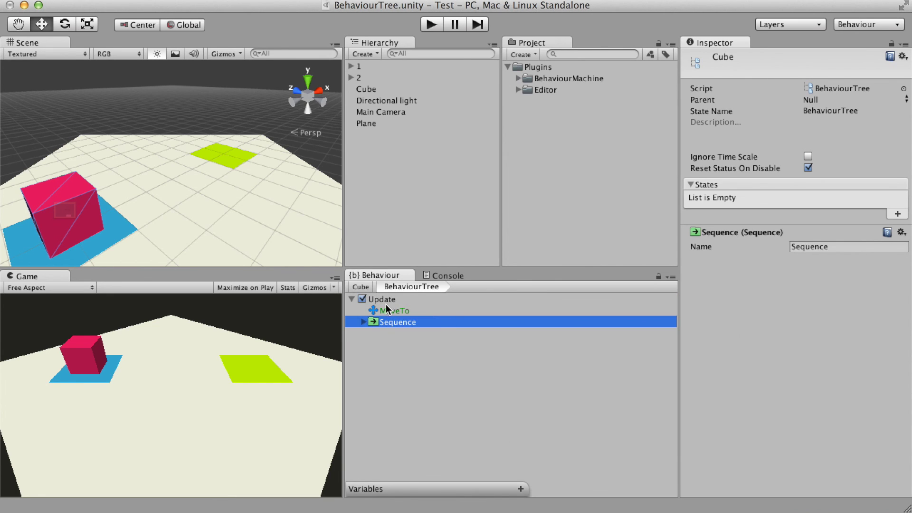
pyautogui.moveTo(387, 311); pyautogui.dragTo(381, 319)
pyautogui.click(363, 311)
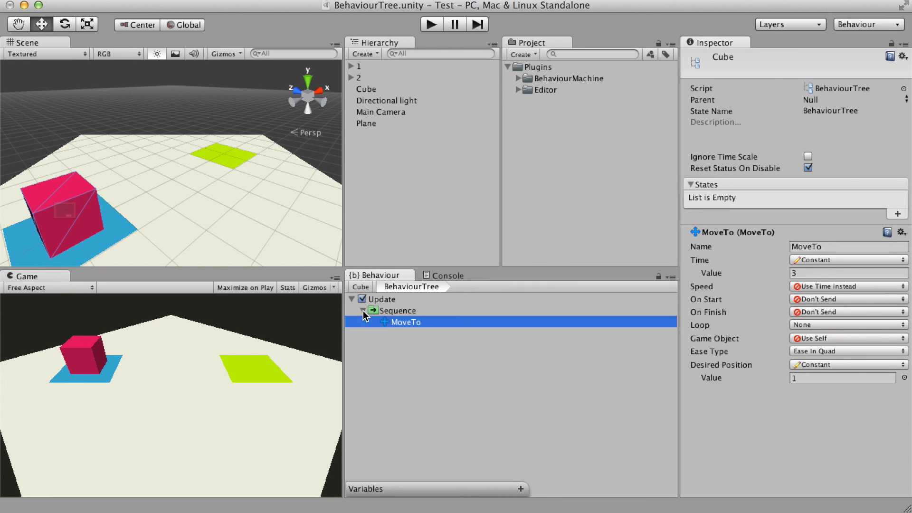
# Compare the MoveTo and Sequence settings and read the Sequence tooltip in the Inspector.
pyautogui.click(409, 343)
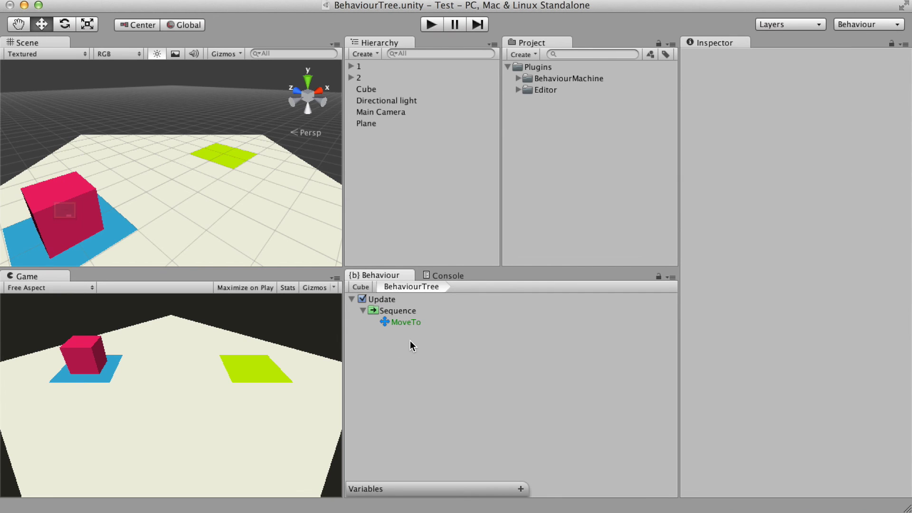
pyautogui.click(413, 317)
pyautogui.click(416, 311)
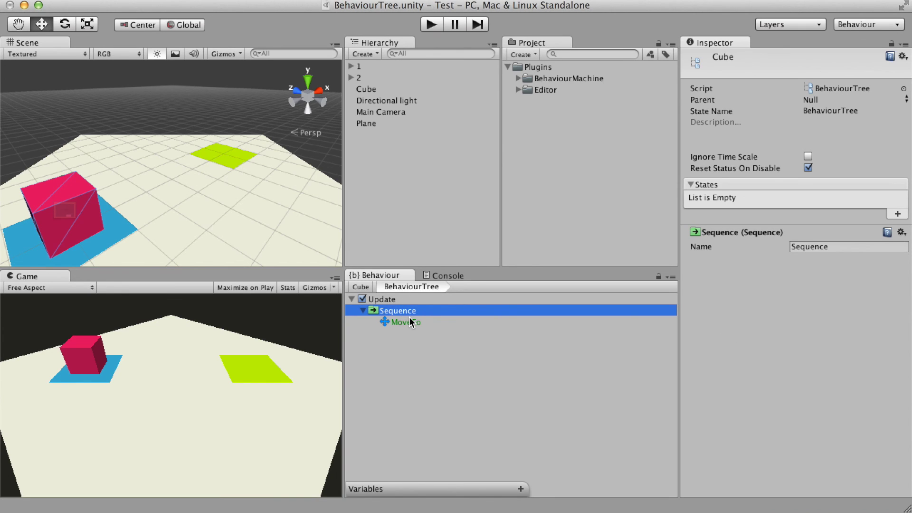
pyautogui.click(414, 320)
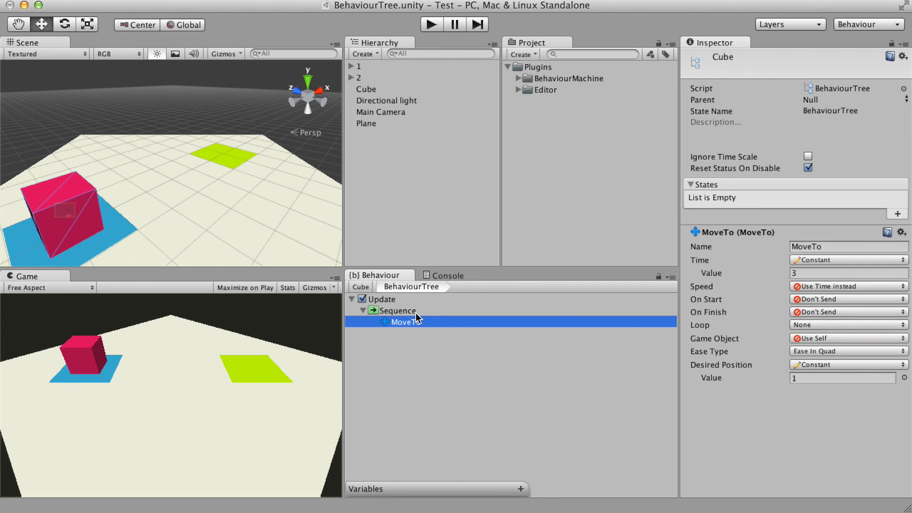
pyautogui.click(409, 311)
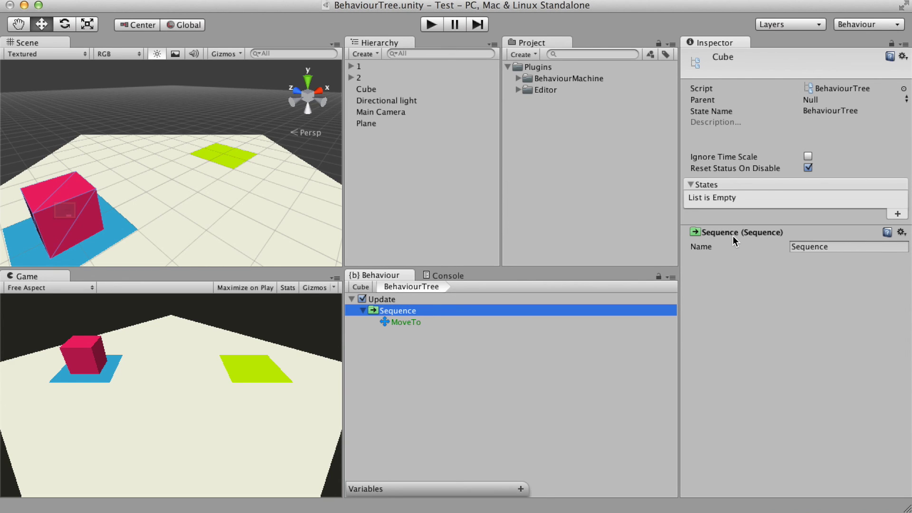
pyautogui.moveTo(733, 235)
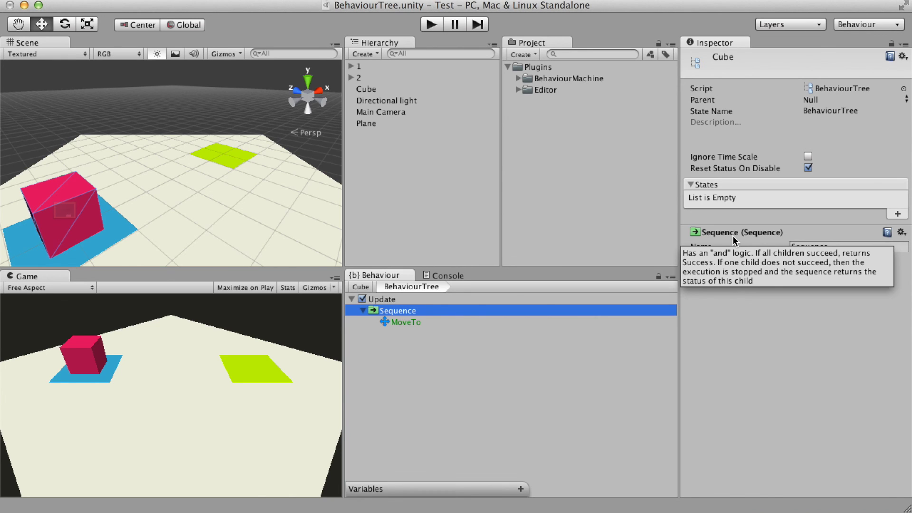
pyautogui.click(402, 323)
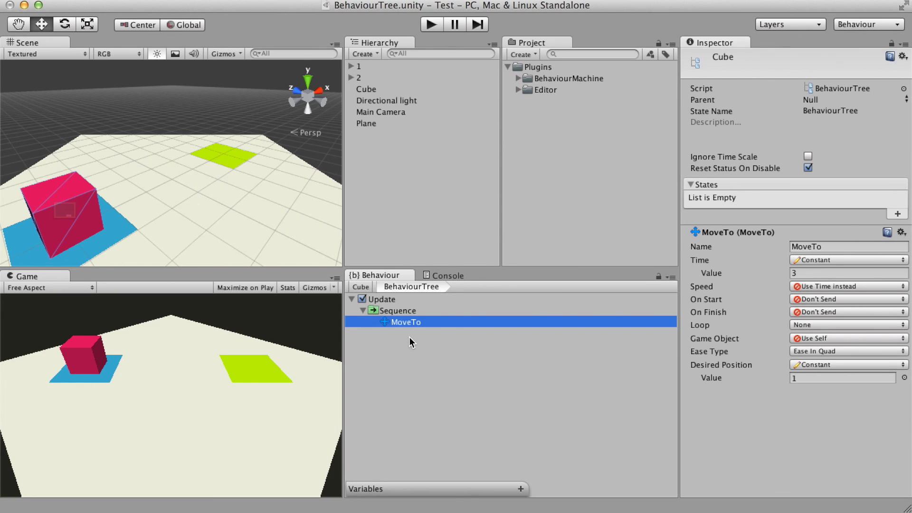
pyautogui.click(432, 21)
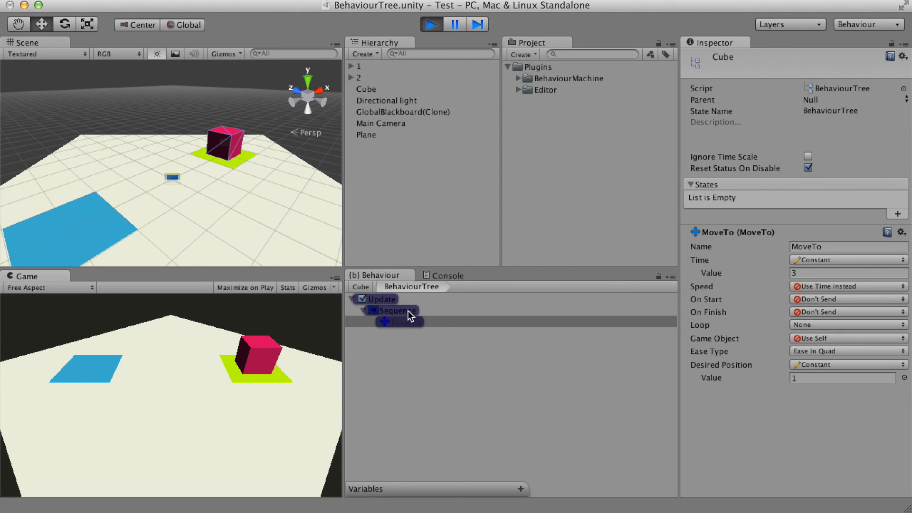
pyautogui.click(431, 24)
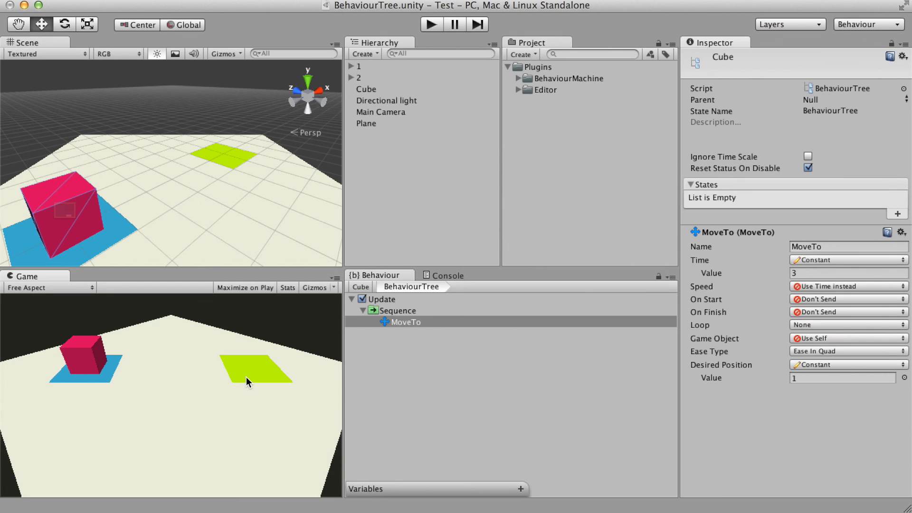
pyautogui.click(400, 313)
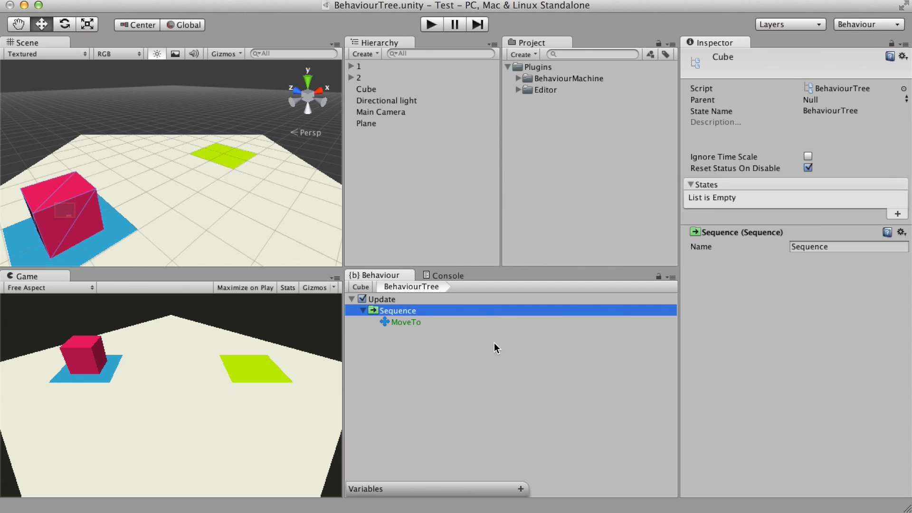
# Add a Wait action inside the Sequence with an interval of 2.
pyautogui.rightClick(411, 309)
pyautogui.moveTo(442, 318)
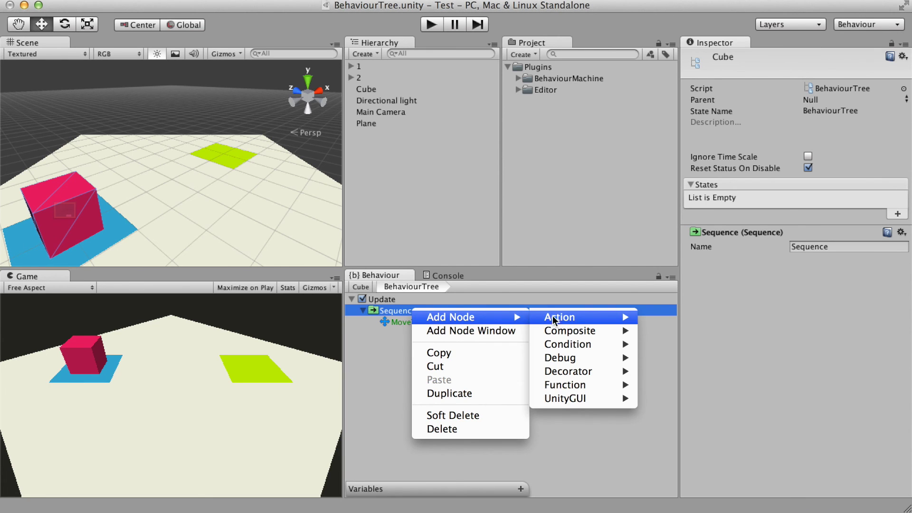
pyautogui.moveTo(555, 320)
pyautogui.moveTo(682, 473)
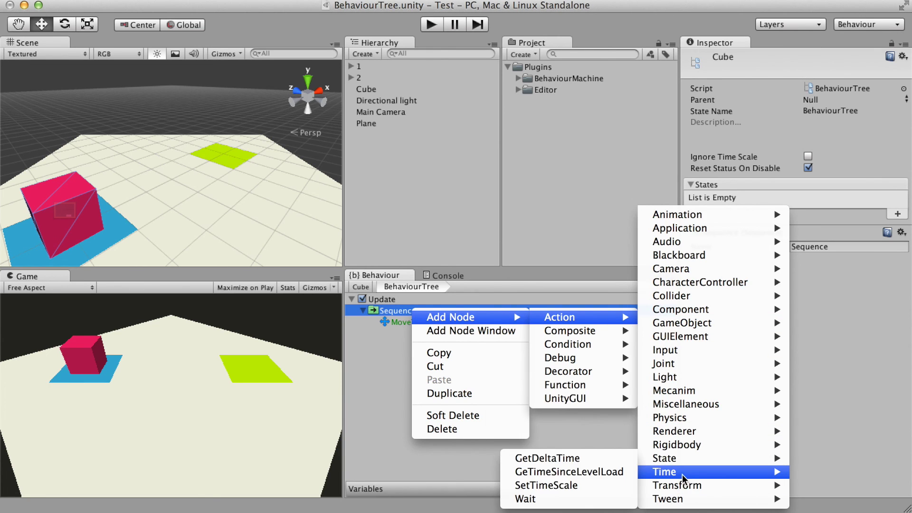
pyautogui.click(527, 498)
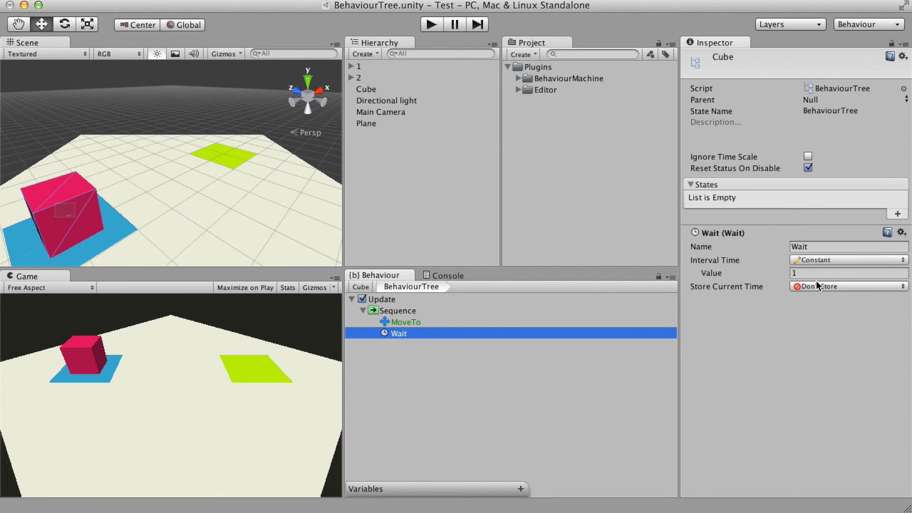
pyautogui.click(814, 272)
pyautogui.write('2')
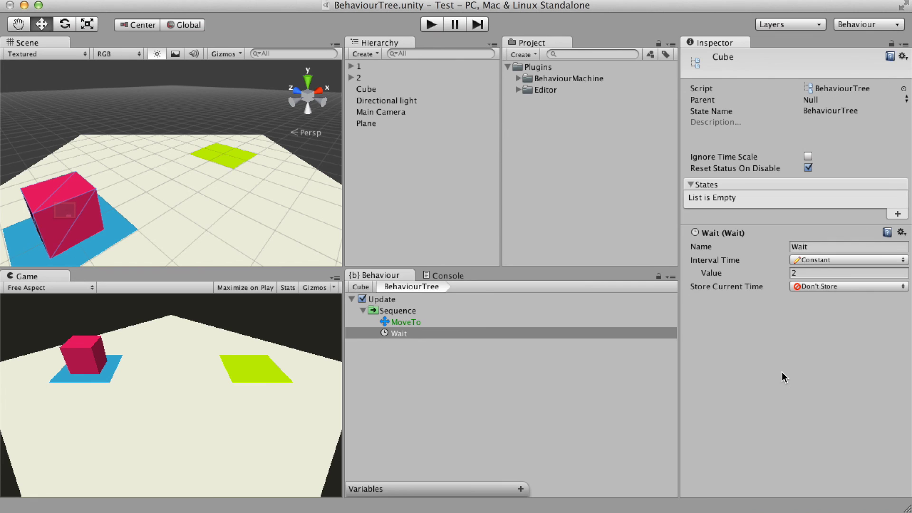
# Duplicate the MoveTo and Wait nodes and set the second MoveTo's Desired Position to object 2.
pyautogui.click(405, 323)
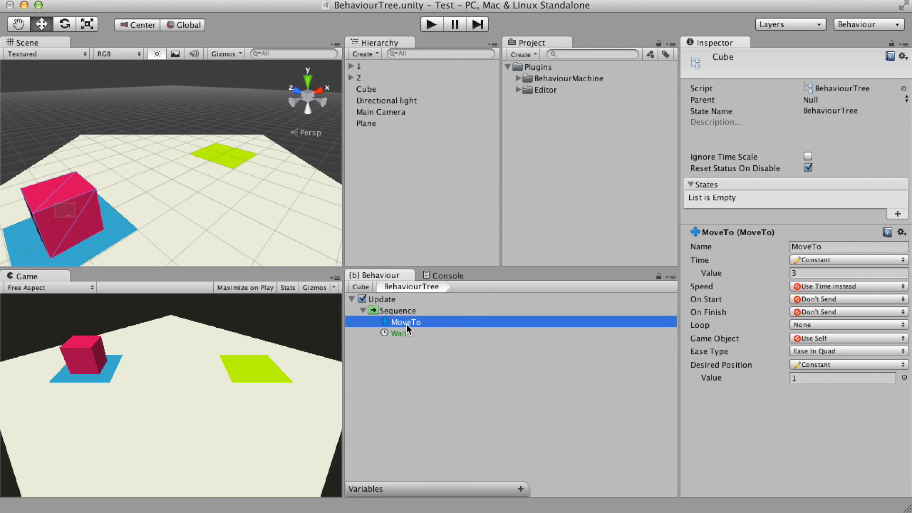
pyautogui.click(399, 333)
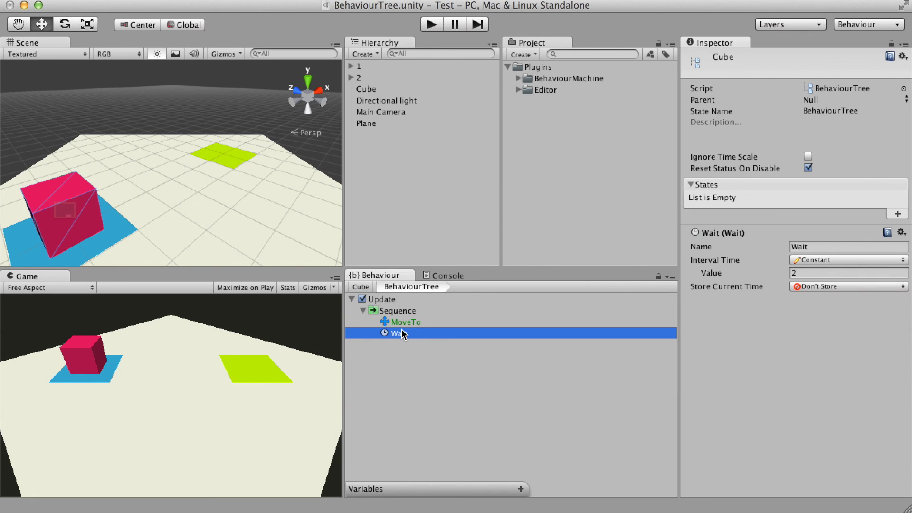
pyautogui.click(402, 323)
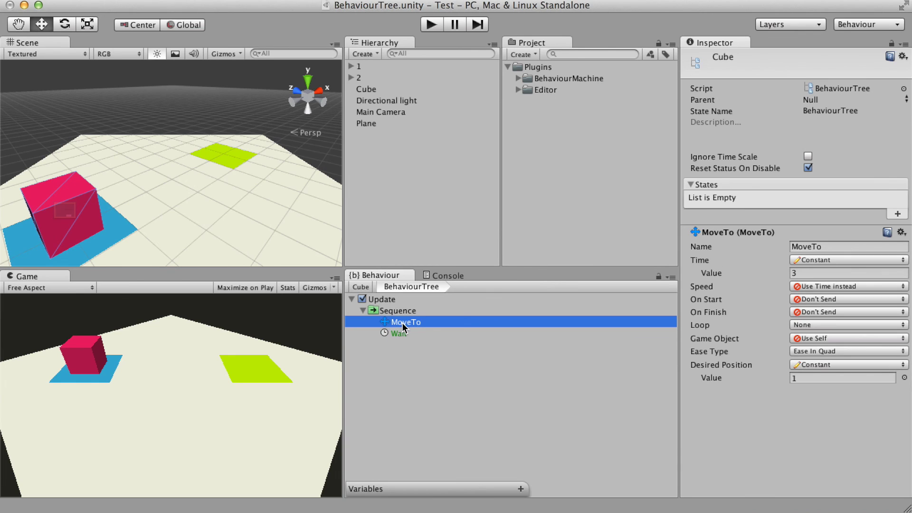
pyautogui.click(414, 311)
pyautogui.click(414, 317)
pyautogui.press('super+d')
pyautogui.click(406, 331)
pyautogui.press('super+d')
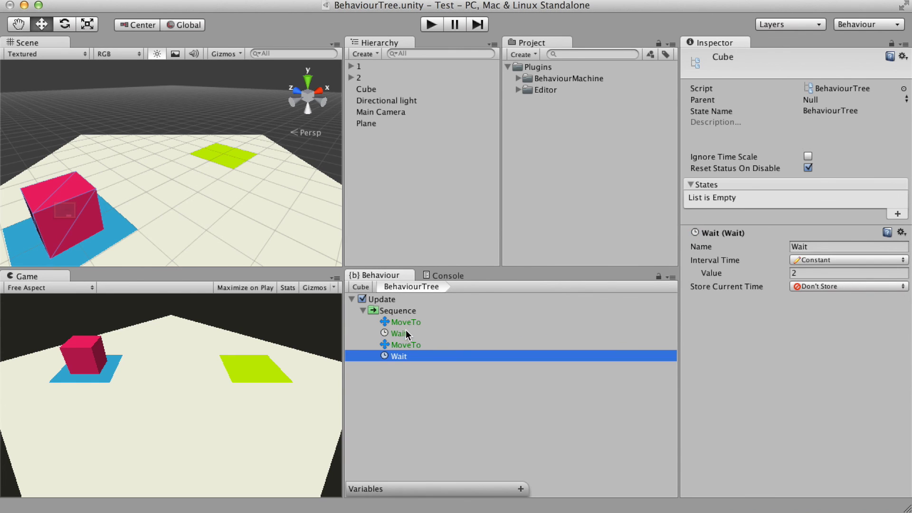
pyautogui.click(421, 345)
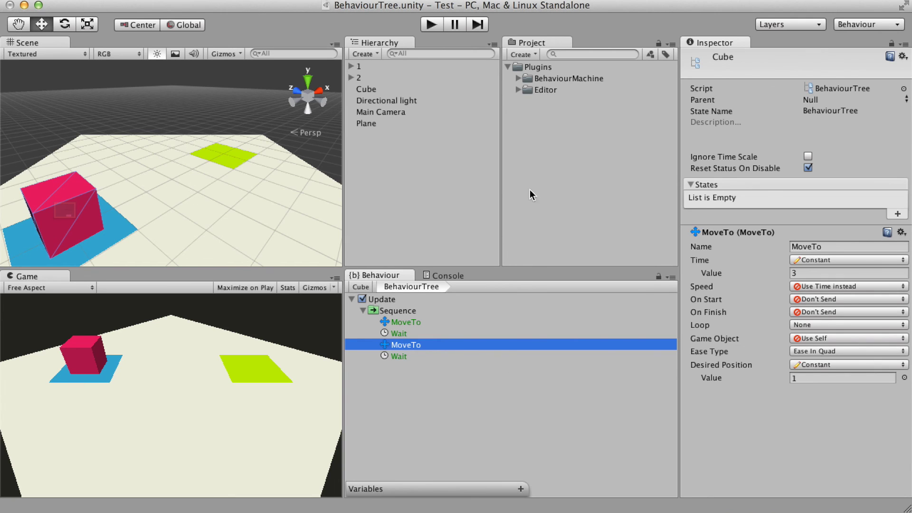
pyautogui.moveTo(360, 77); pyautogui.dragTo(801, 377)
# Locate object 2, reselect the Cube, and run the scene to watch it shuttle between squares.
pyautogui.doubleClick(801, 378)
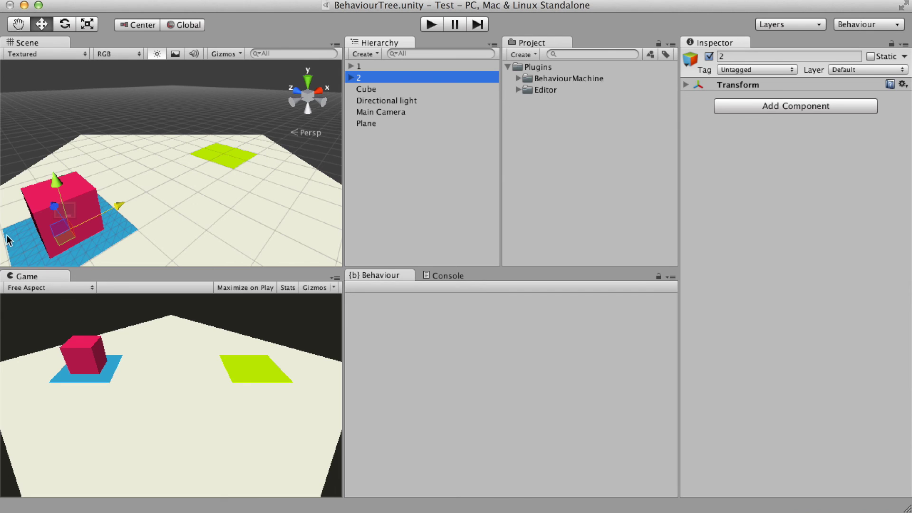
pyautogui.click(378, 89)
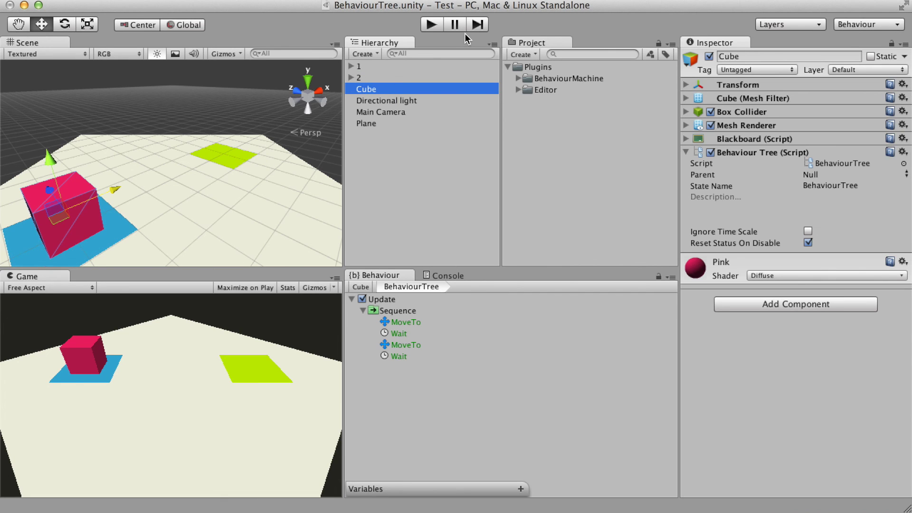
pyautogui.click(431, 25)
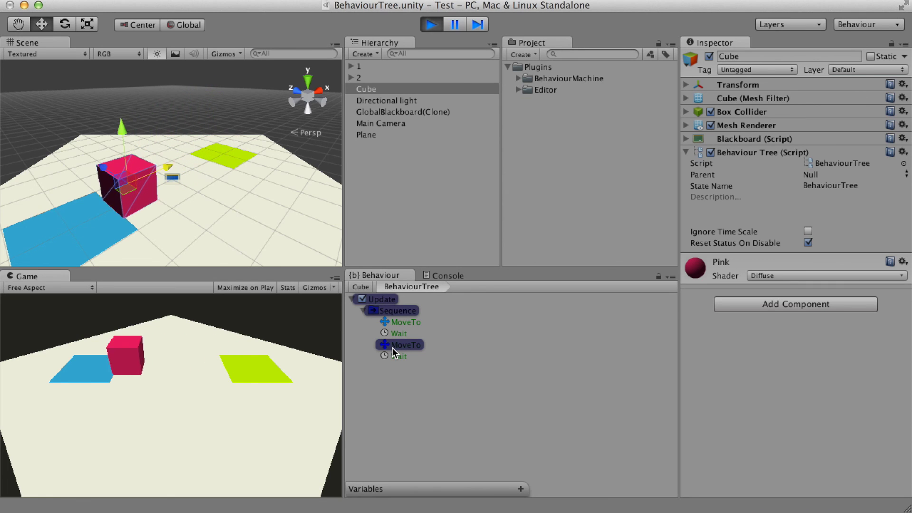
pyautogui.click(428, 340)
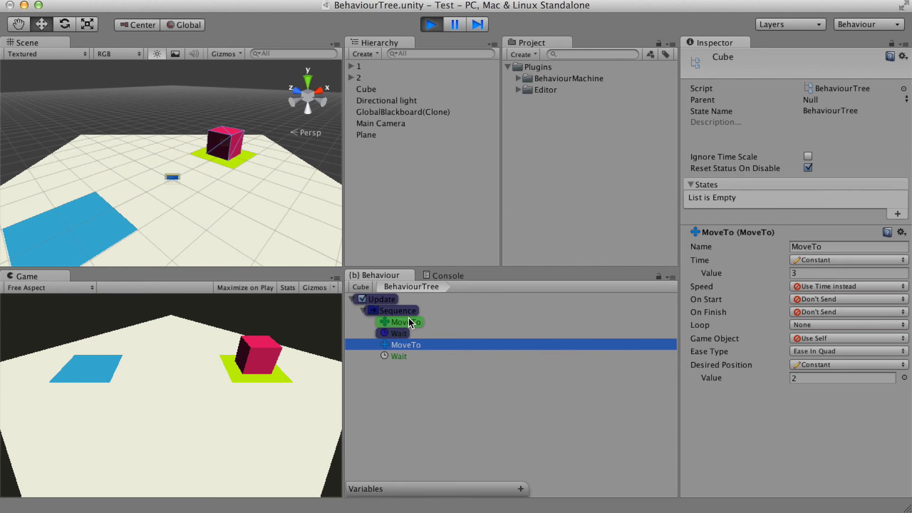
pyautogui.click(418, 404)
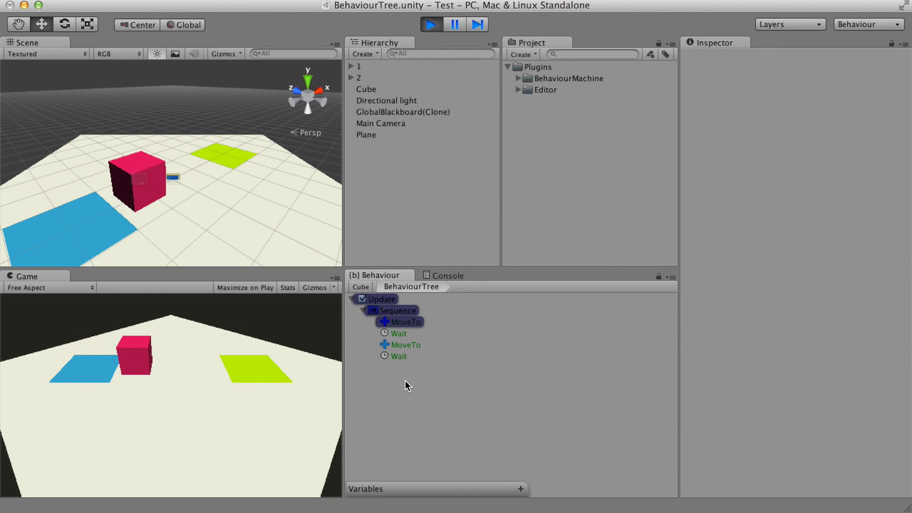
pyautogui.click(430, 24)
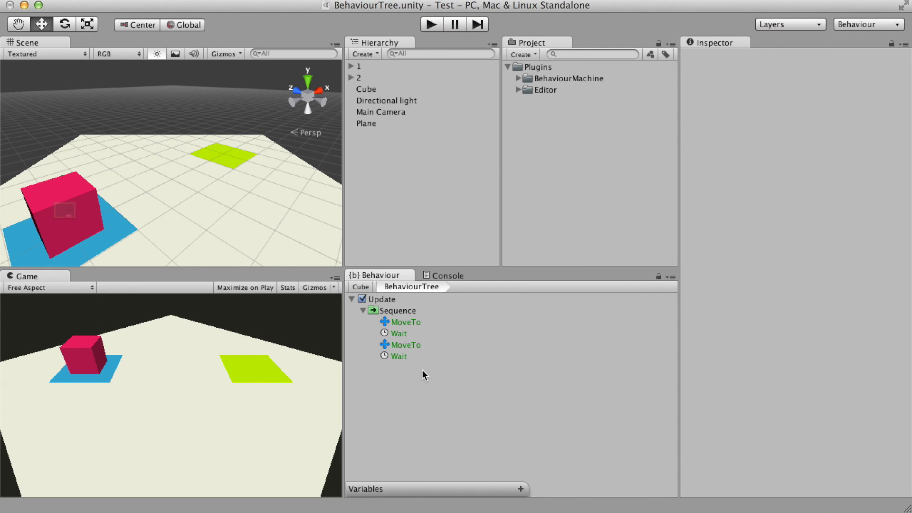